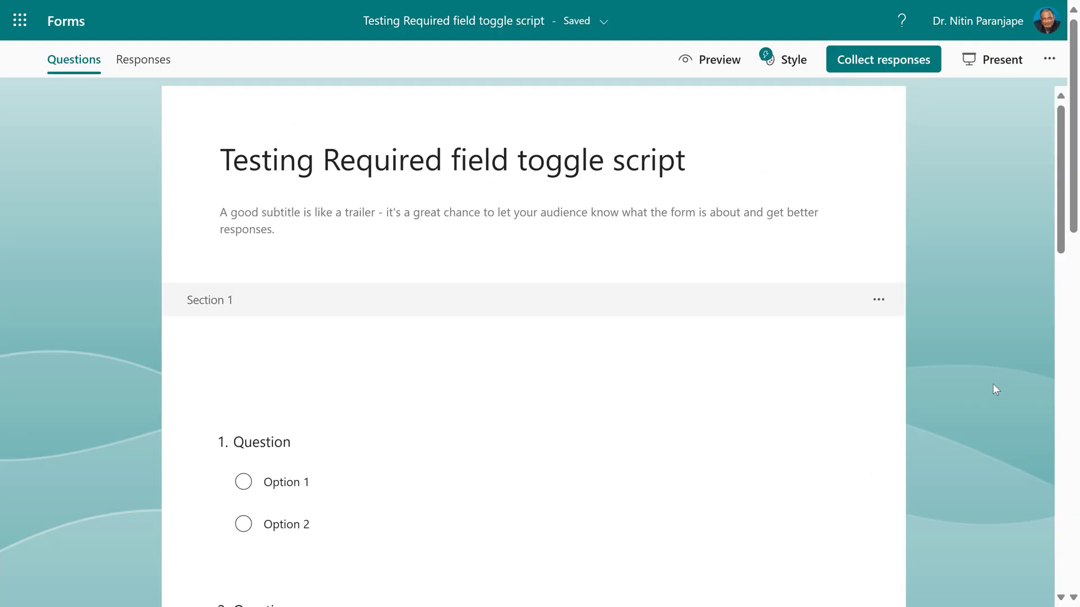
- Scroll down and open question 7 to check its Required setting
scroll(993, 384, down, 12)
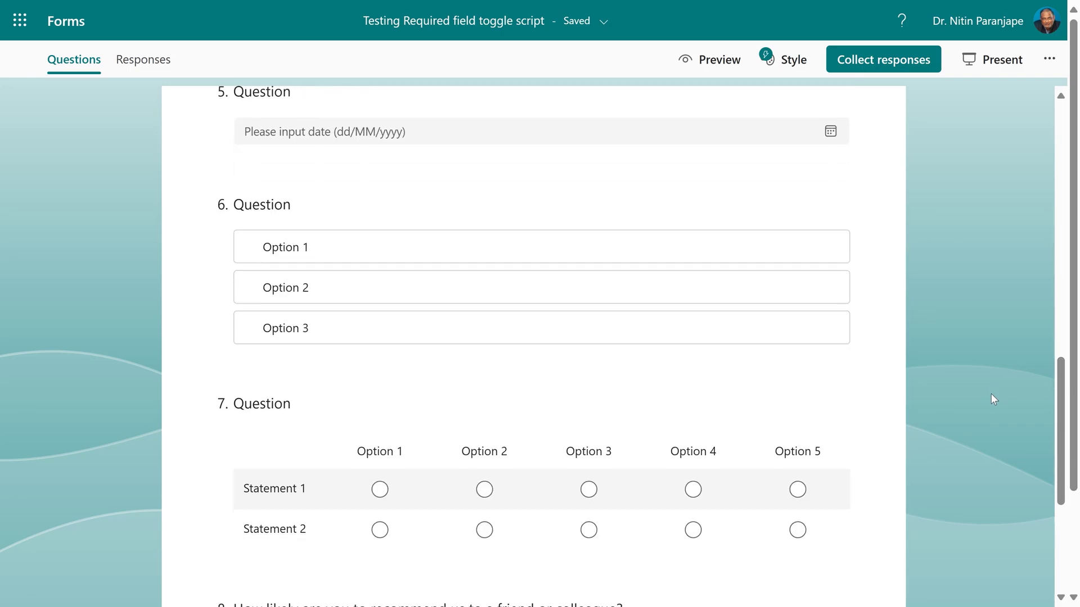
scroll(991, 393, down, 5)
click(790, 209)
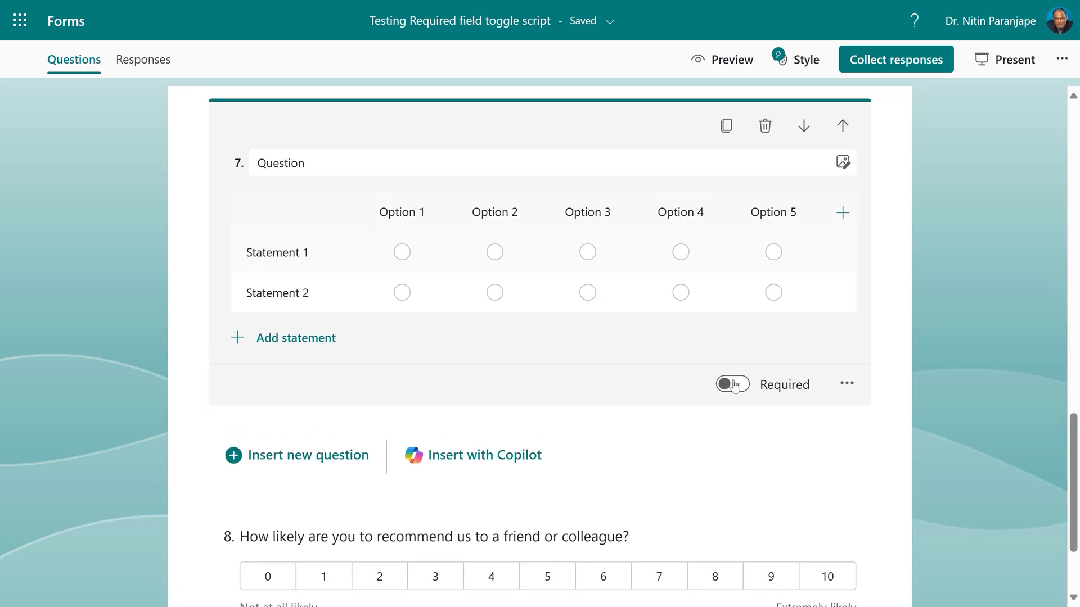
- Open question 1, the two-option choice question, to show its Required toggle switched off
scroll(734, 385, up, 20)
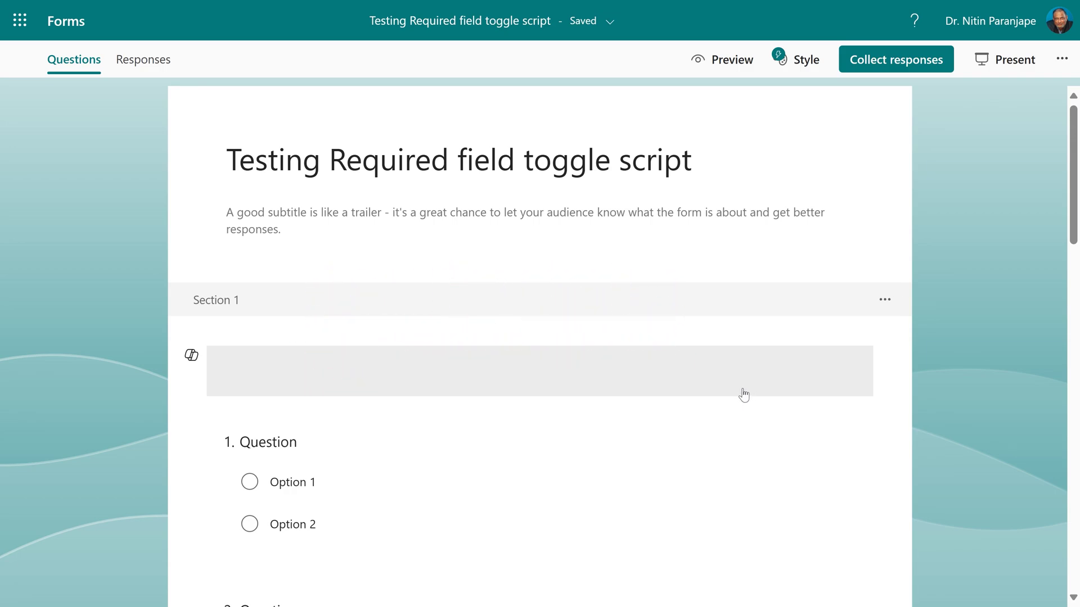
scroll(744, 395, down, 3)
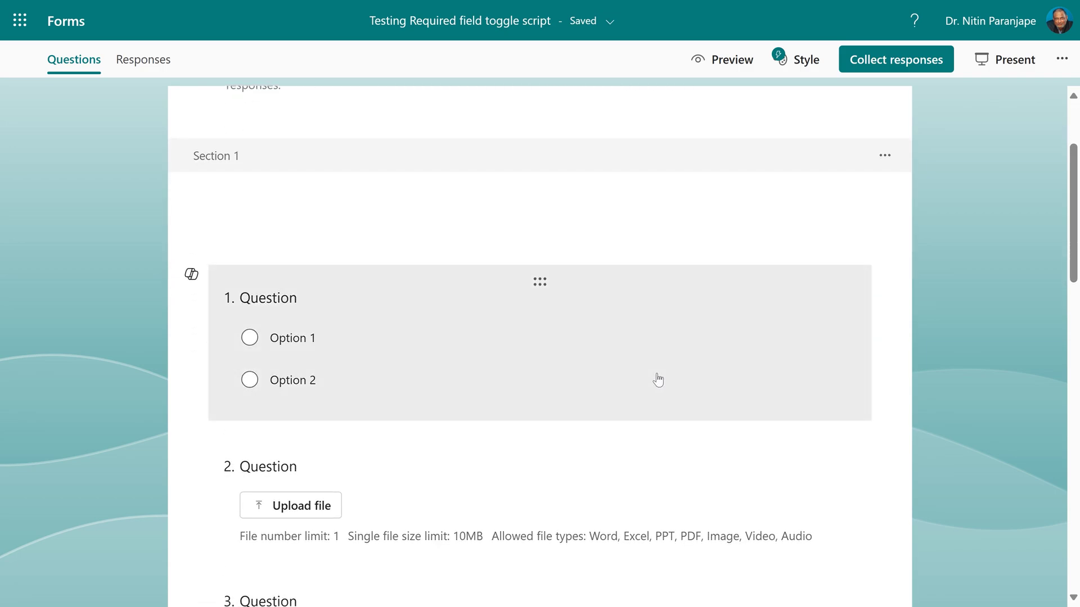
click(658, 381)
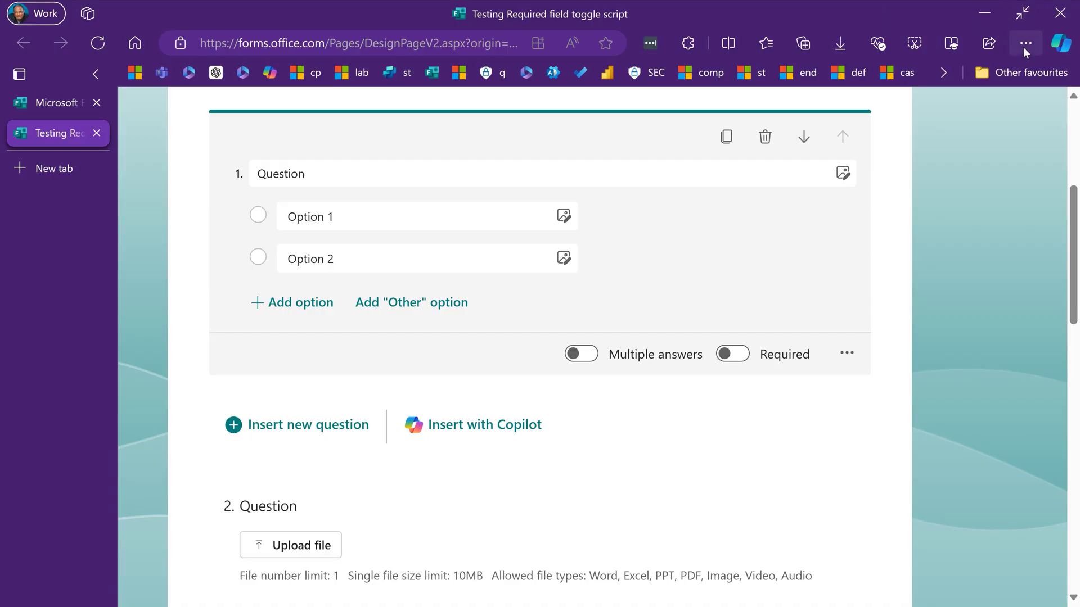
- Open Edge Developer tools from the browser menu and switch to the Console
click(1024, 45)
mouse_move(892, 463)
click(611, 593)
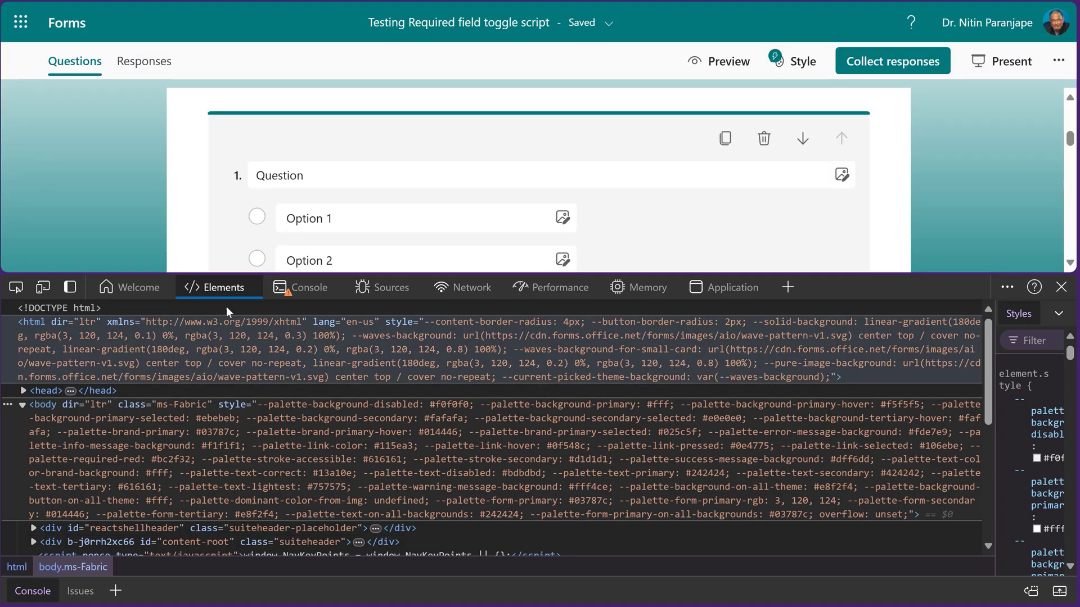
click(317, 288)
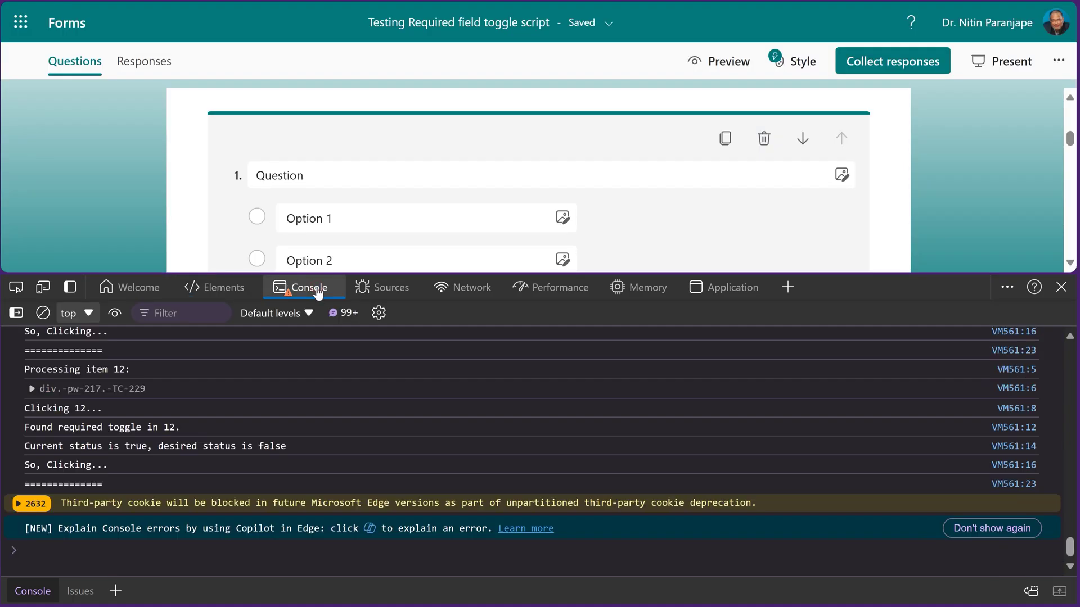
- Clear the console and paste in the setAllQuestionsRequiredStatus function script
click(186, 554)
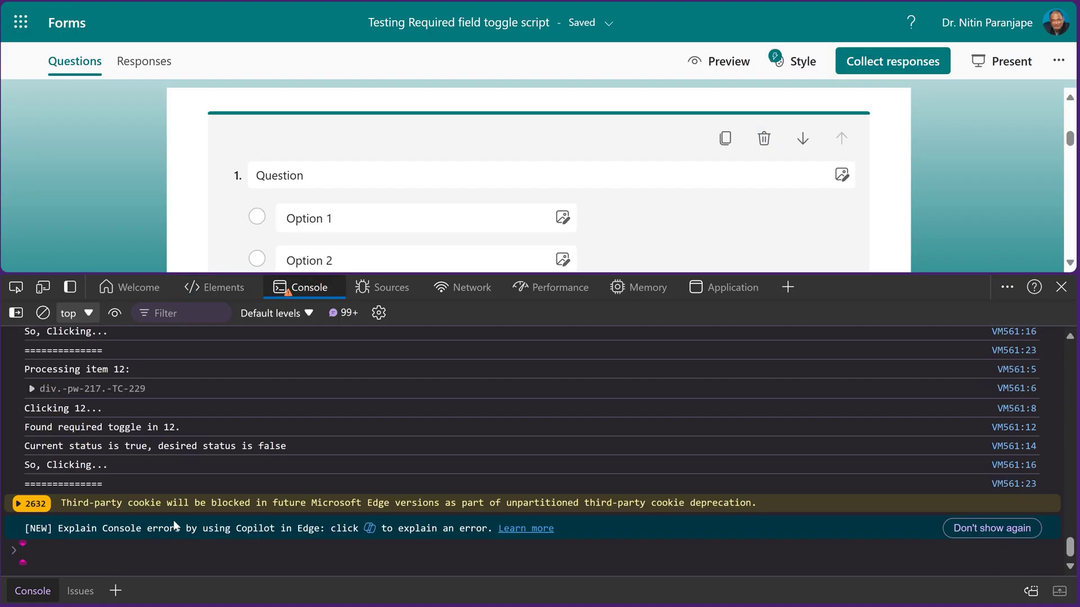
right_click(326, 427)
click(359, 456)
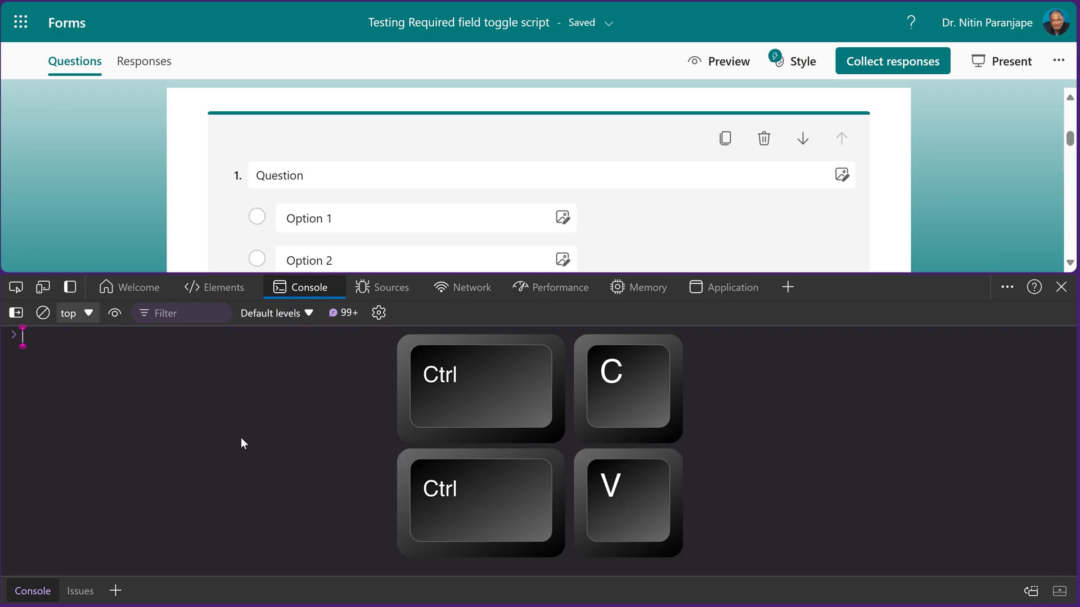
key(ctrl+v)
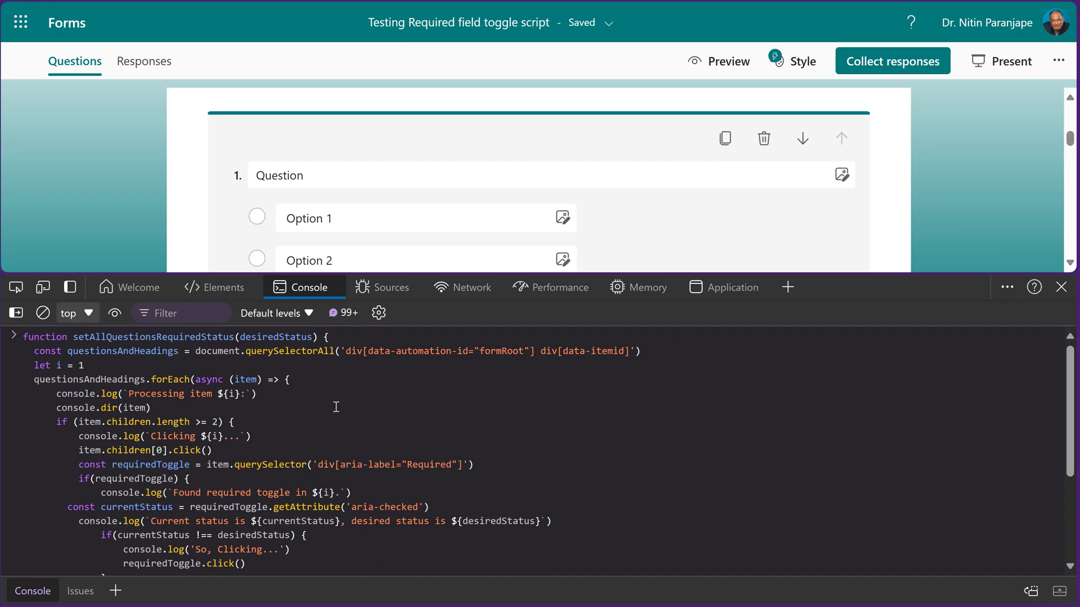
- Run the pasted setAllQuestionsRequiredStatus definition so the console returns undefined
drag(72, 336, 236, 338)
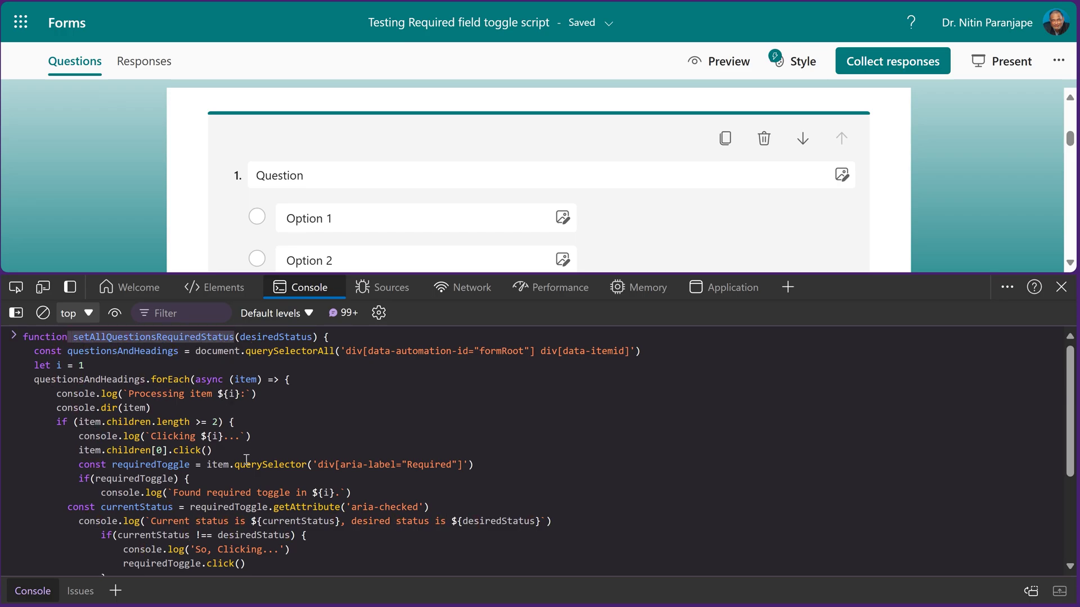
click(377, 402)
scroll(381, 438, down, 3)
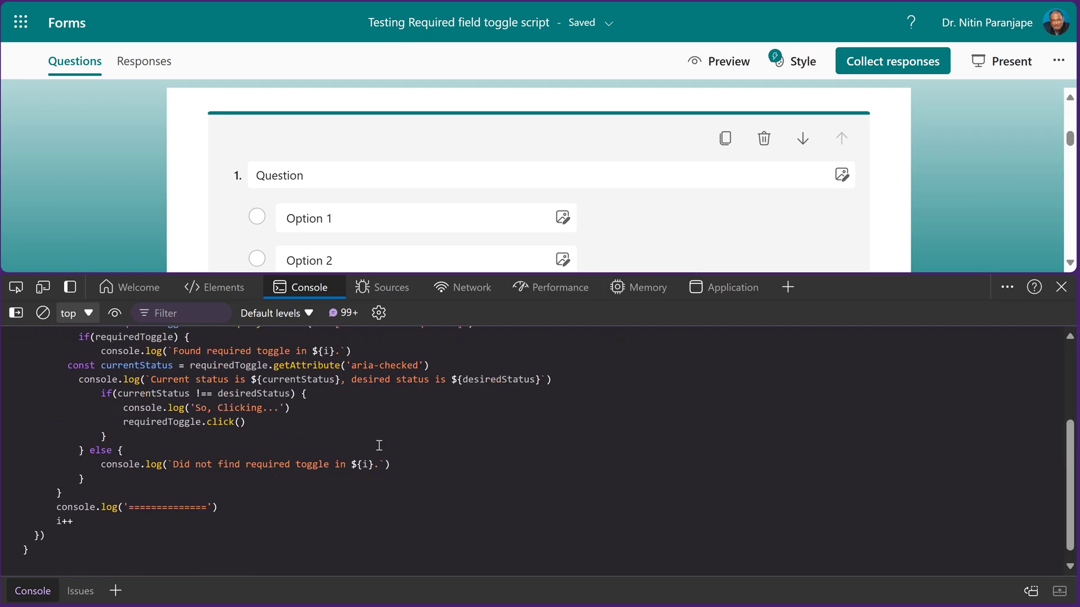
click(154, 545)
key(Return)
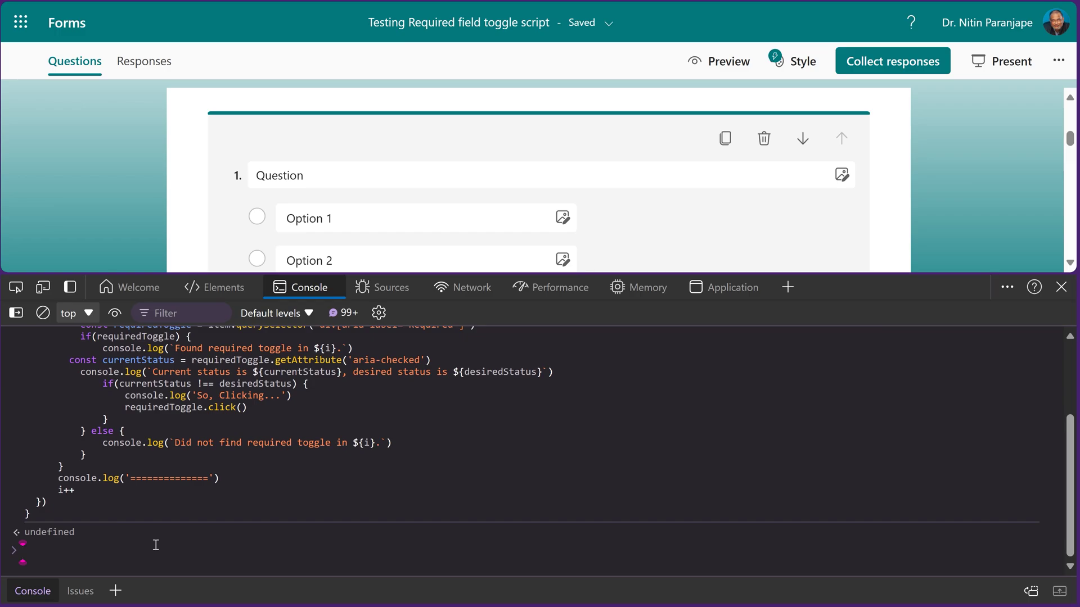
- Run setAllQuestionsRequiredStatus('true') in the console to turn every question's Required toggle on
text(set)
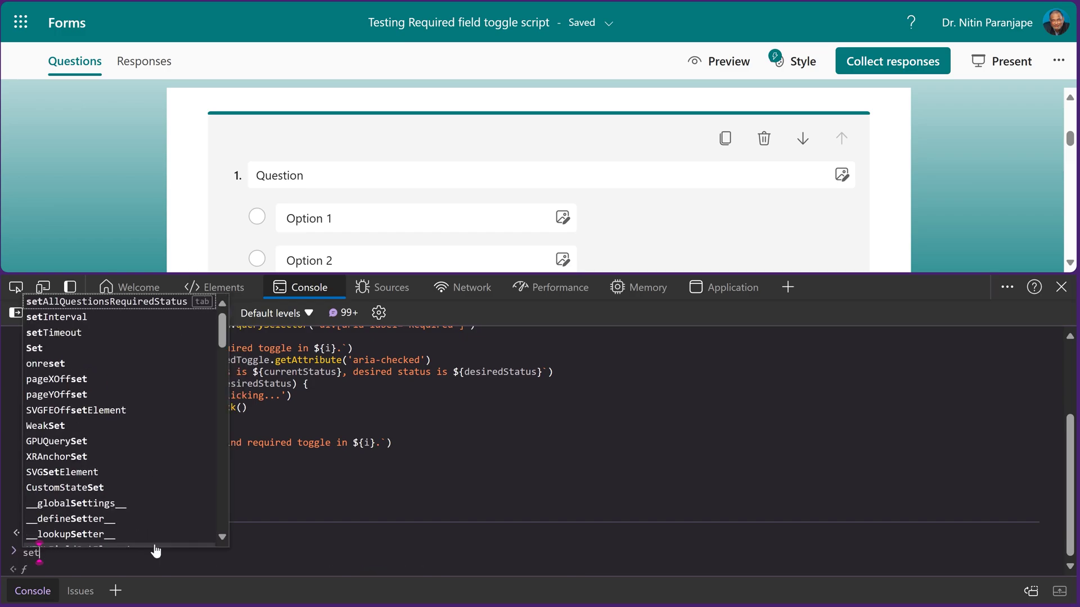
key(Tab)
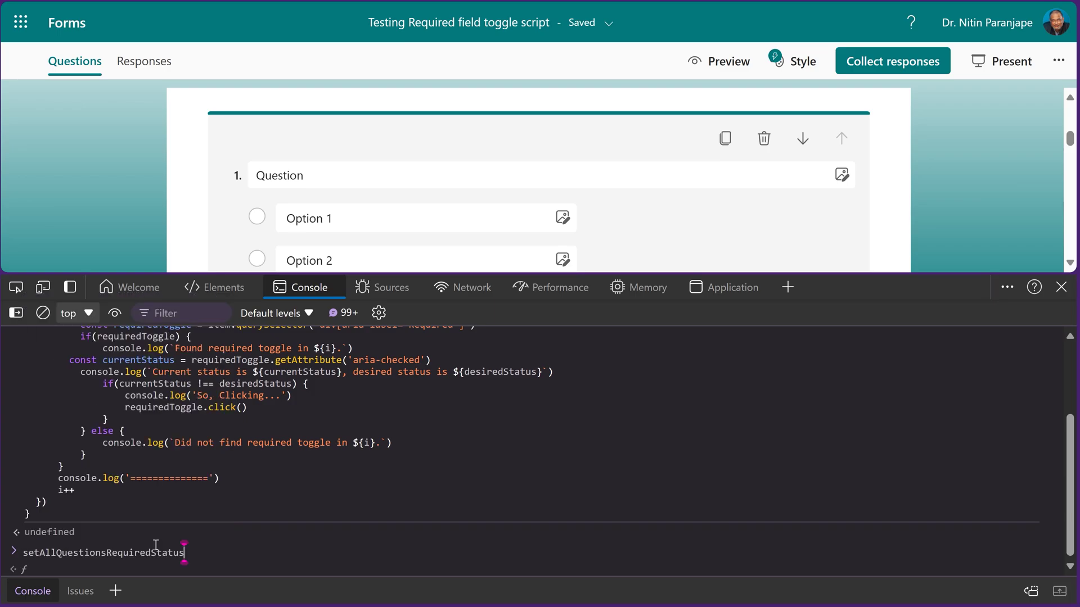
text(()
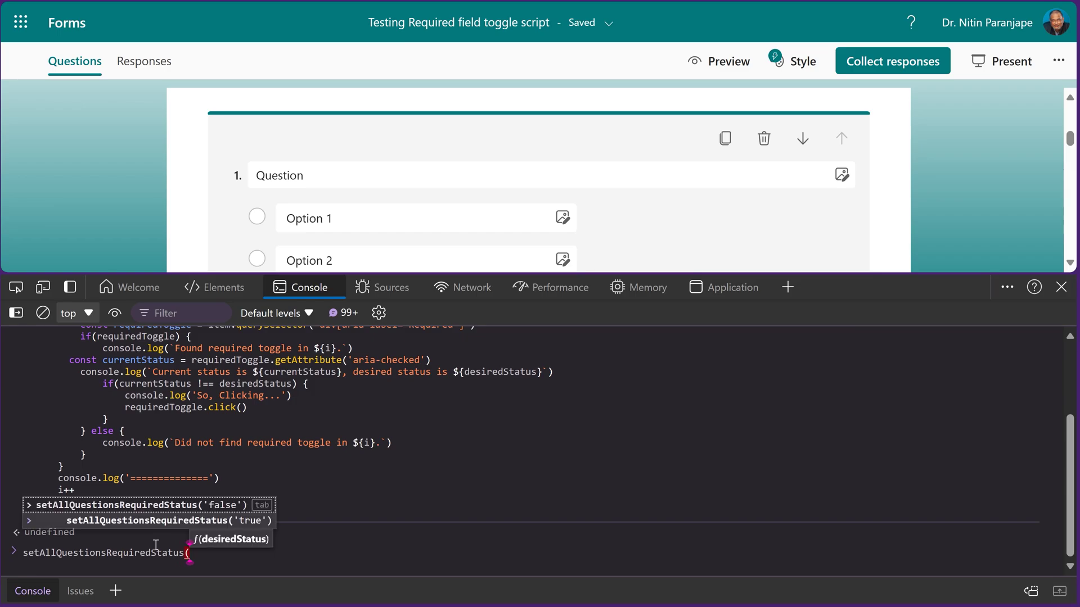
text(')
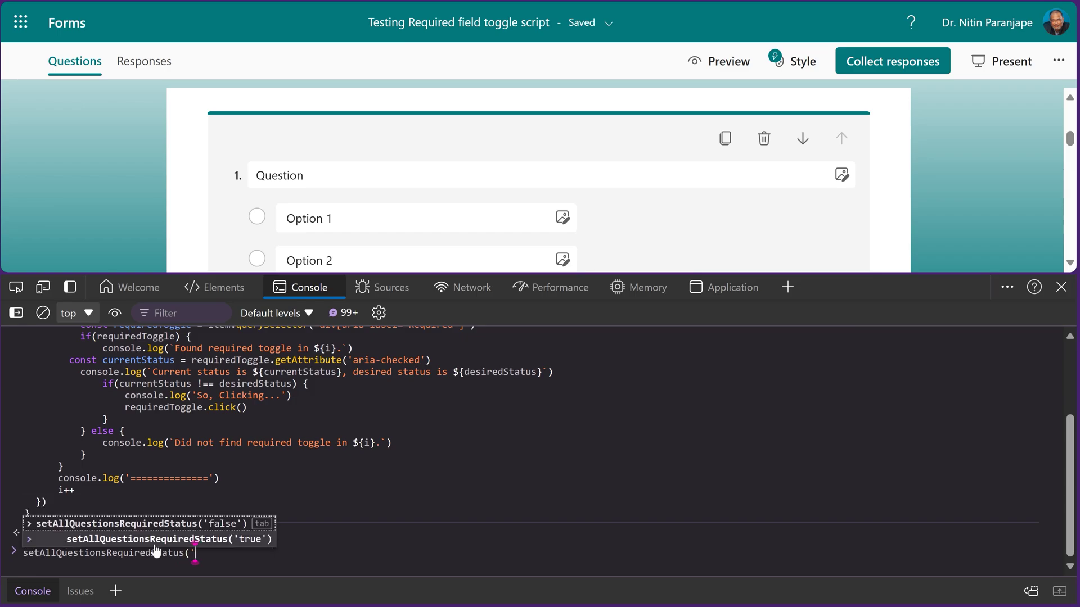
text(true'))
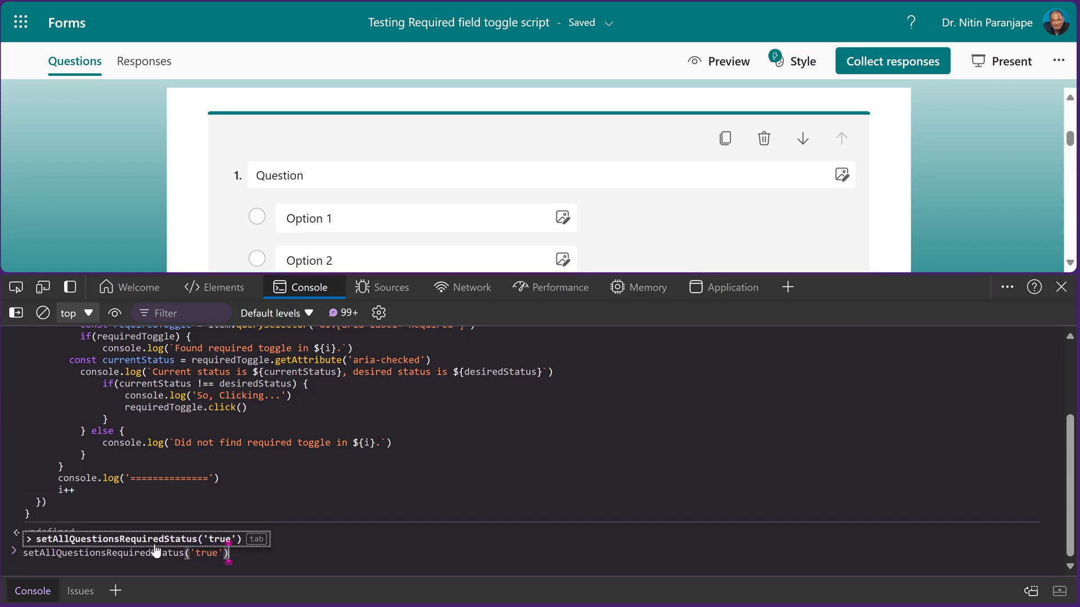
key(Return)
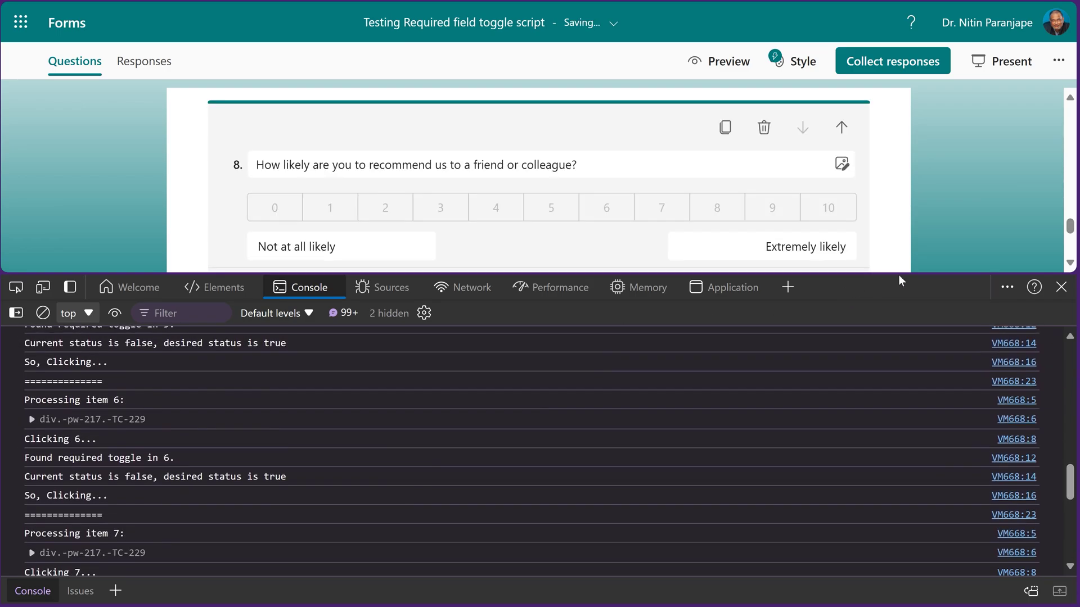
- Close DevTools and confirm questions 6 and 3 now show Required switched on
click(1062, 287)
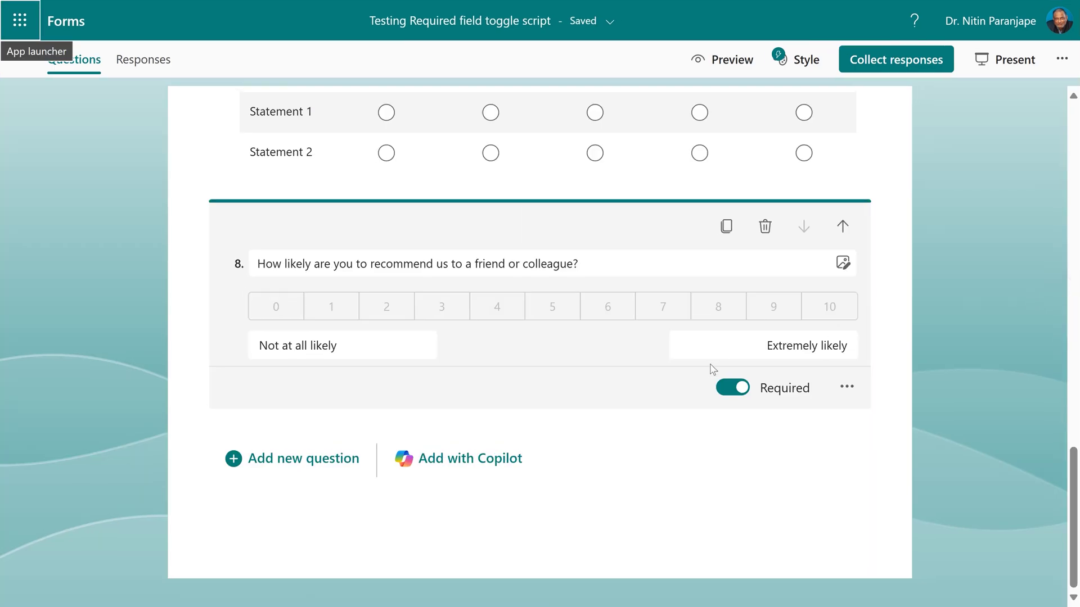
scroll(735, 282, up, 7)
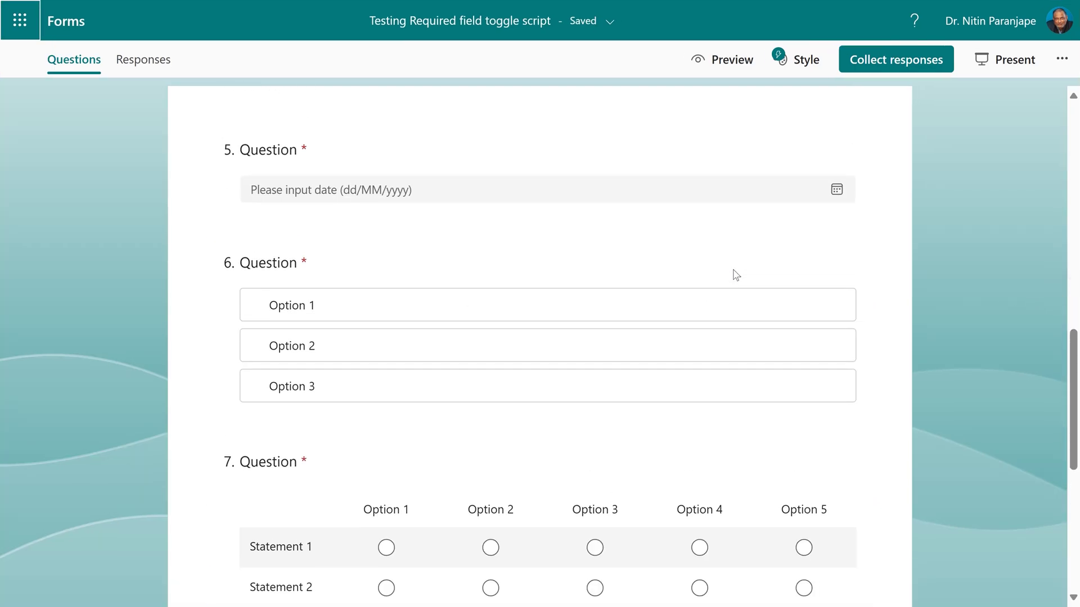
click(729, 297)
scroll(747, 340, up, 5)
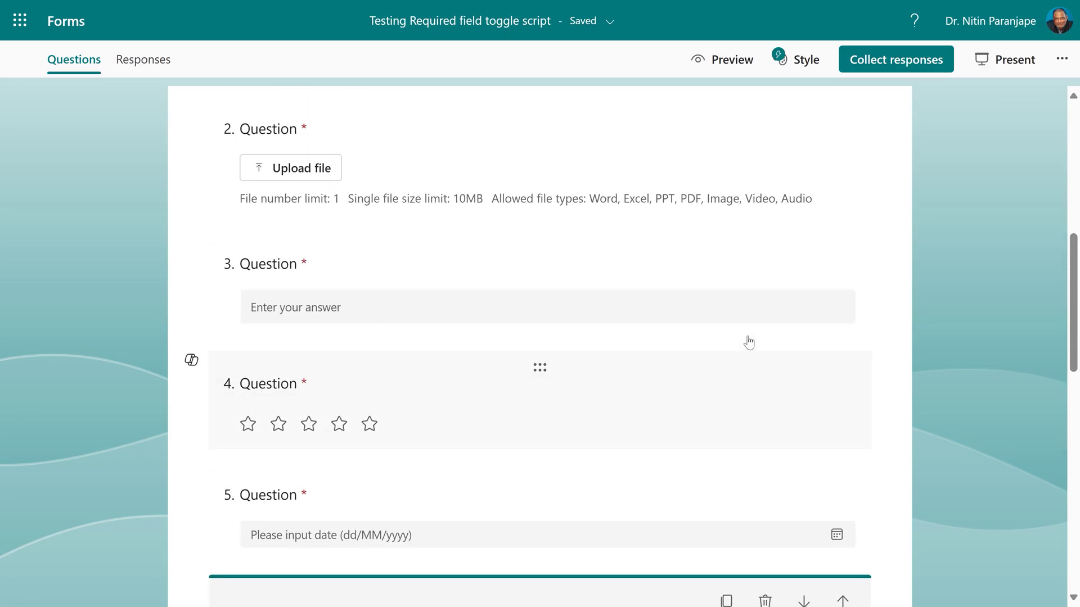
click(749, 340)
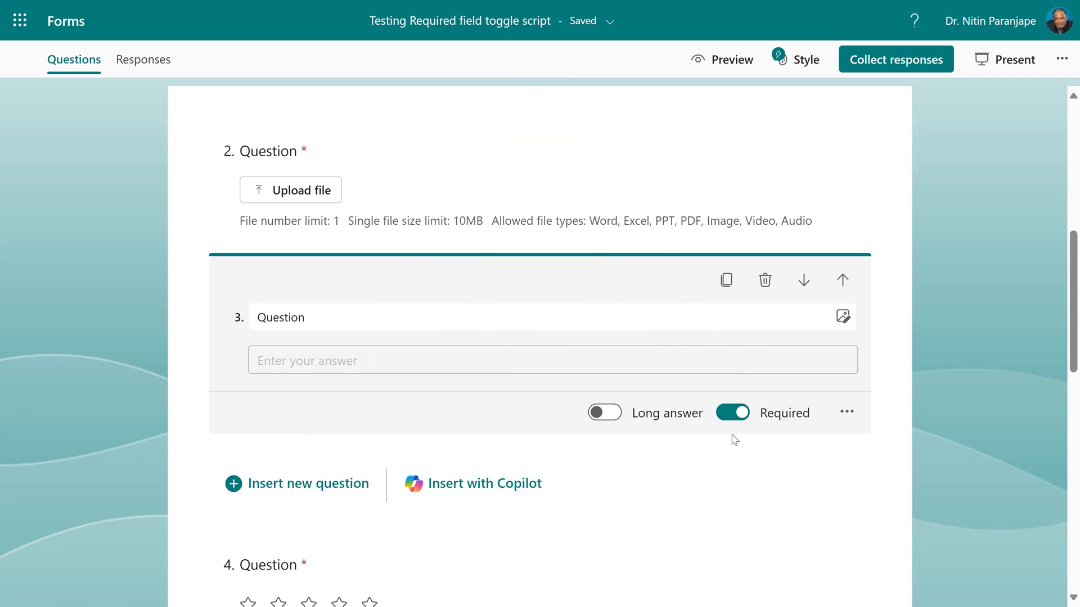
- Reopen the console with Ctrl+Shift+J and run setAllQuestionsRequiredStatus('false')
key(ctrl+shift+j)
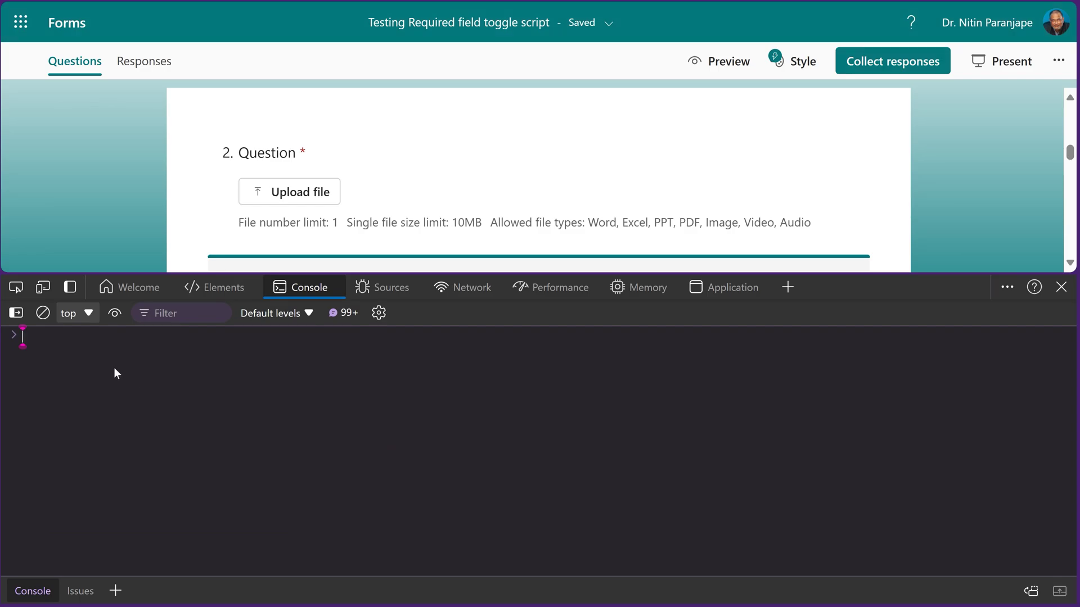
text(set)
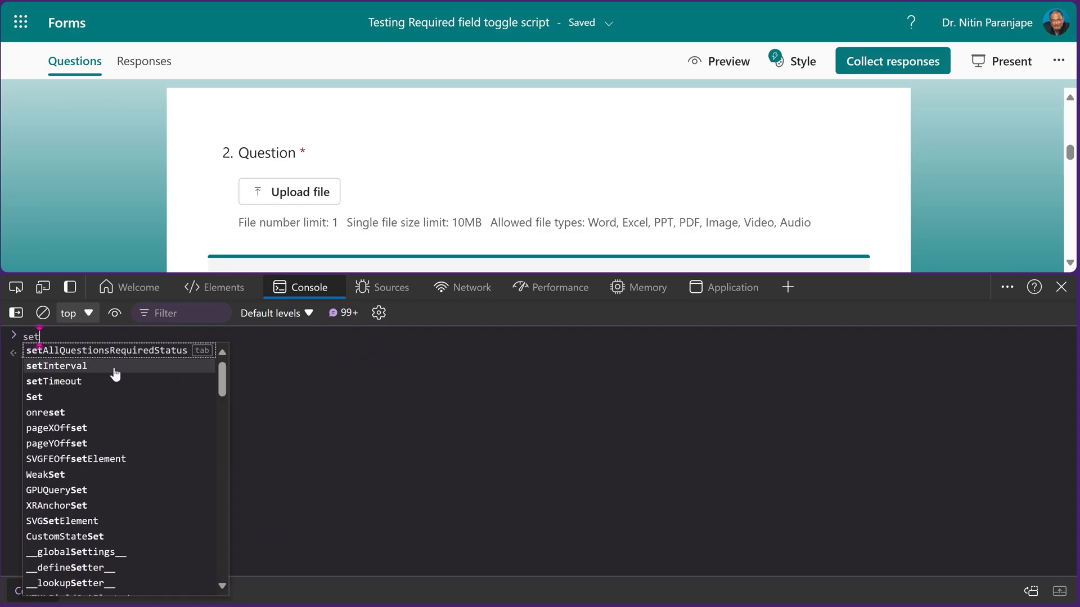
key(Tab)
text(('fa)
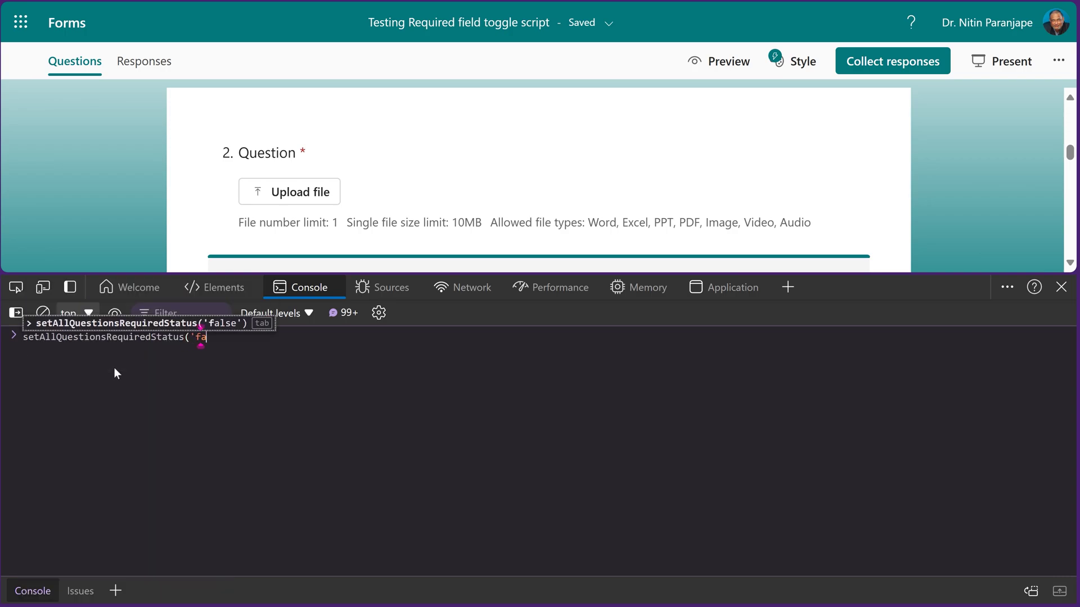
text(lse'))
key(Return)
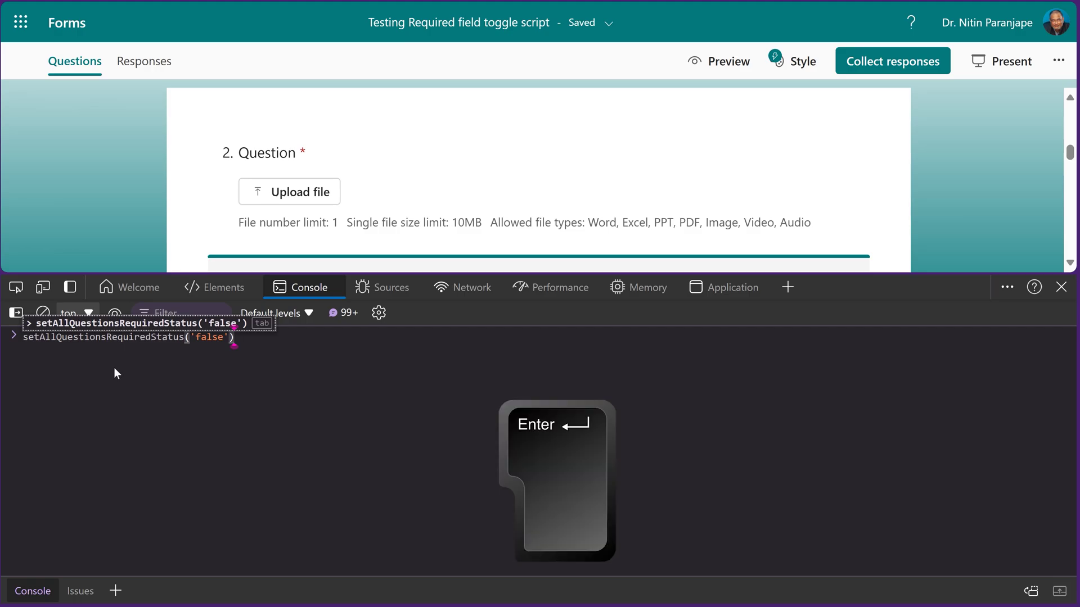